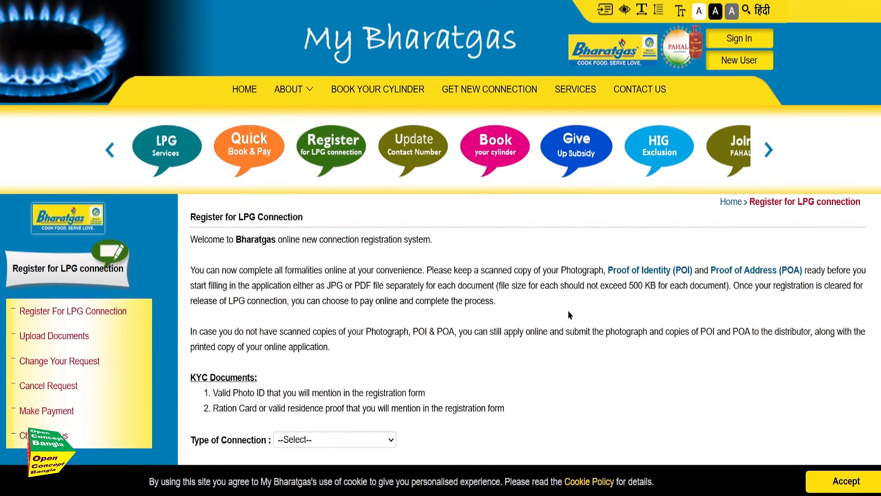
Choose Ujjwala 3.0 New Connection as the type of connection and accept the declaration.
scroll(568, 311, "down", 3)
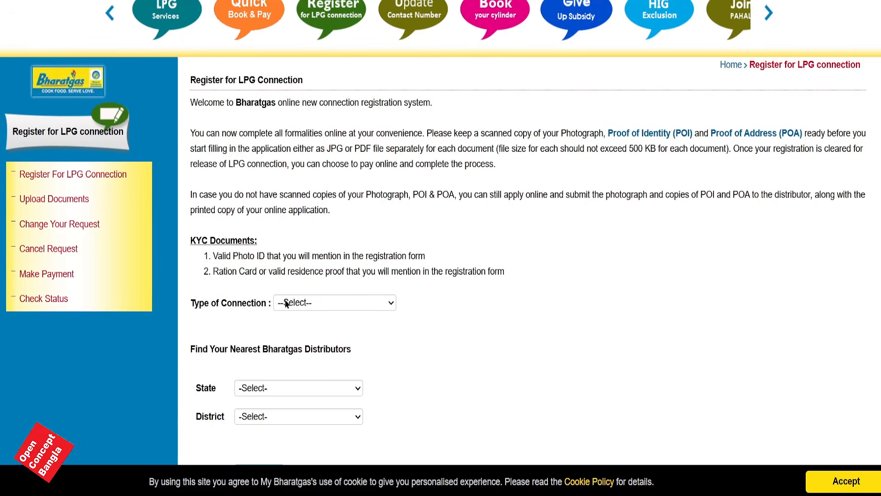
left_click(328, 309)
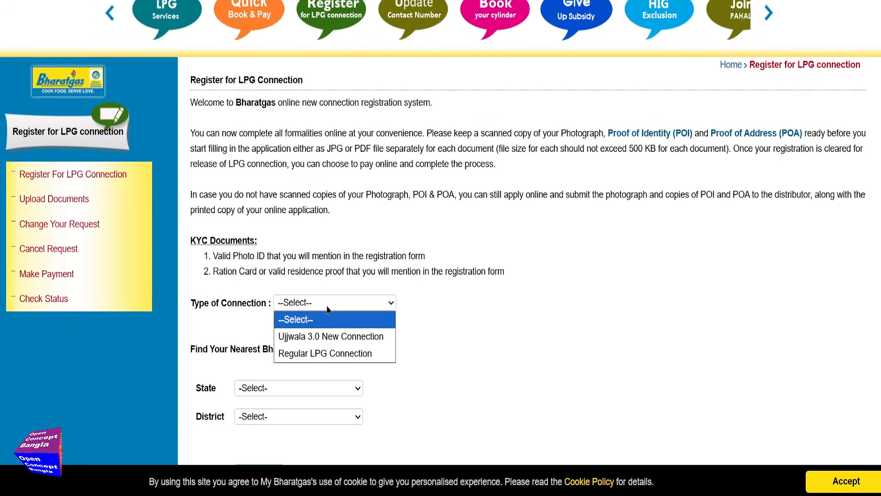
left_click(338, 344)
left_click(197, 334)
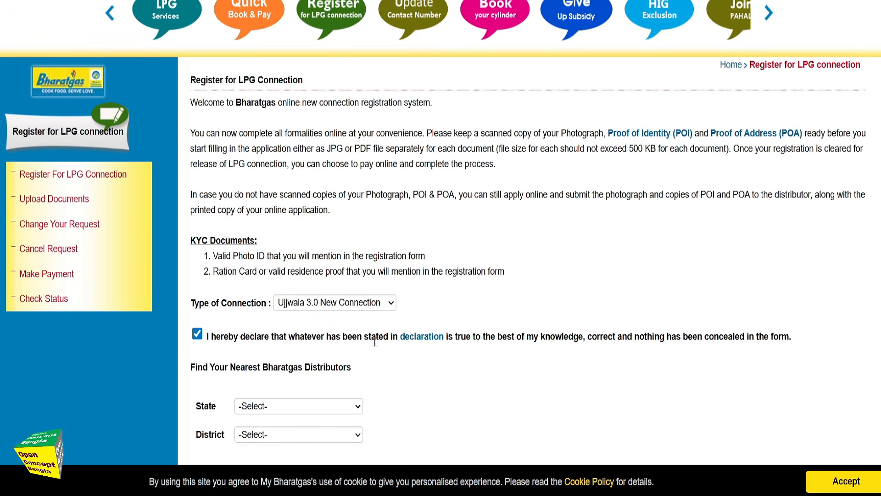
List the Bharatgas distributors for the state West Bengal and the district Purbha Bardhaman.
scroll(374, 341, "down", 3)
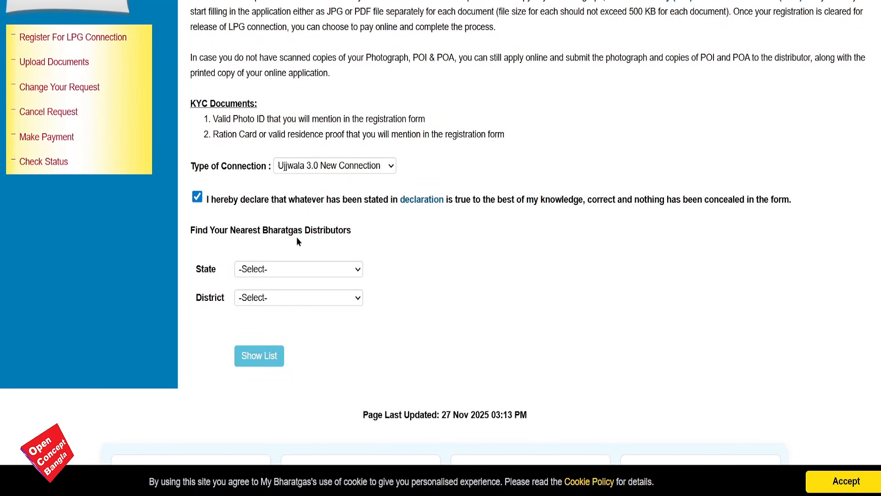
left_click(296, 269)
left_click(277, 254)
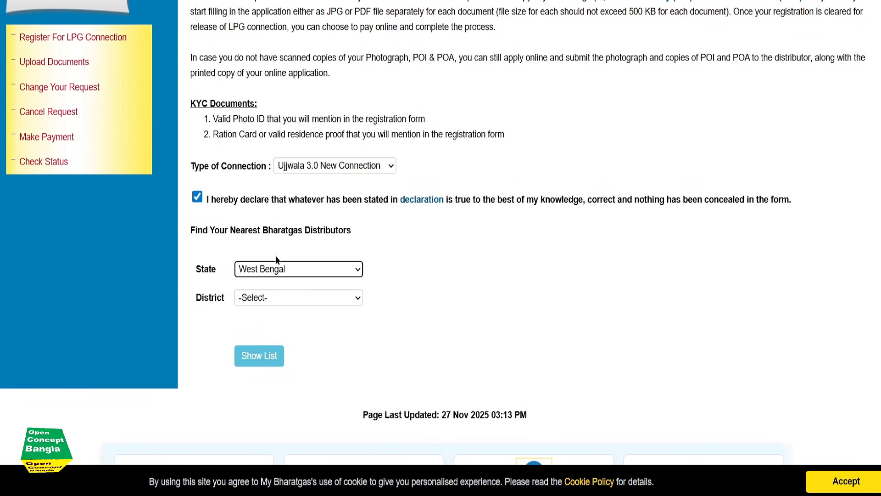
left_click(281, 297)
scroll(295, 246, "down", 1)
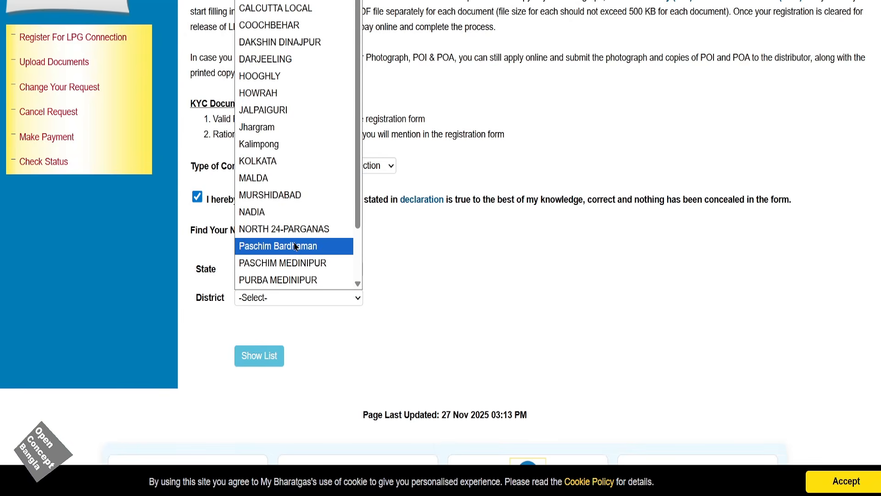
scroll(295, 246, "down", 1)
left_click(278, 263)
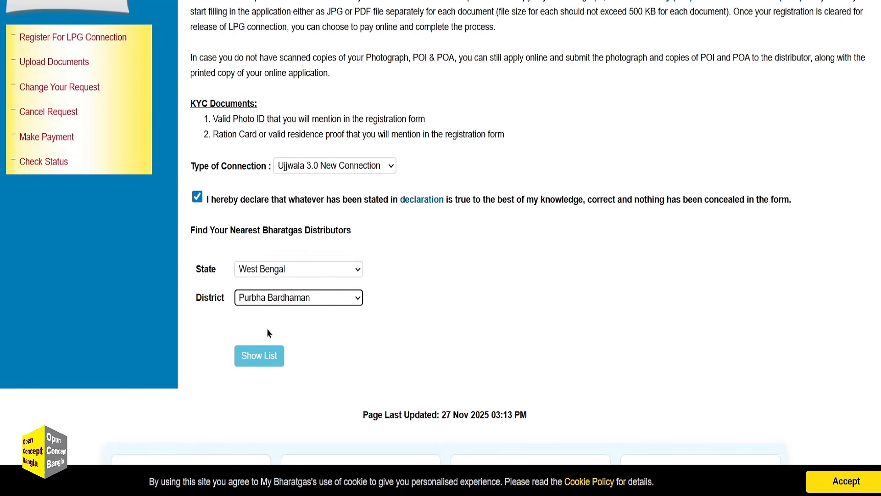
left_click(269, 357)
Go through the distributor list and continue the registration from its end.
scroll(269, 357, "down", 5)
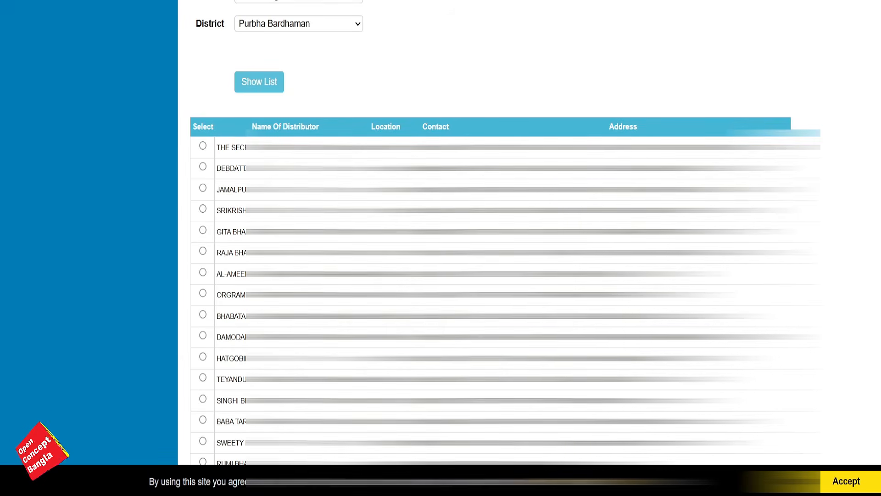
scroll(211, 169, "down", 10)
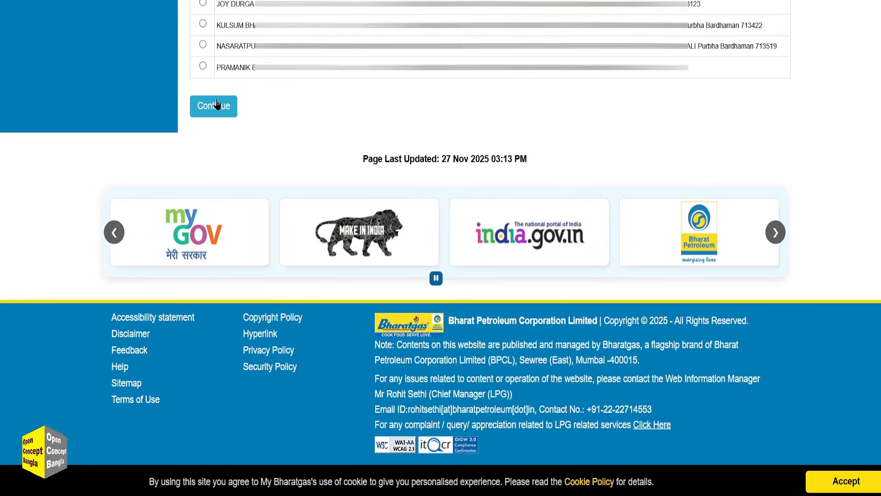
left_click(219, 108)
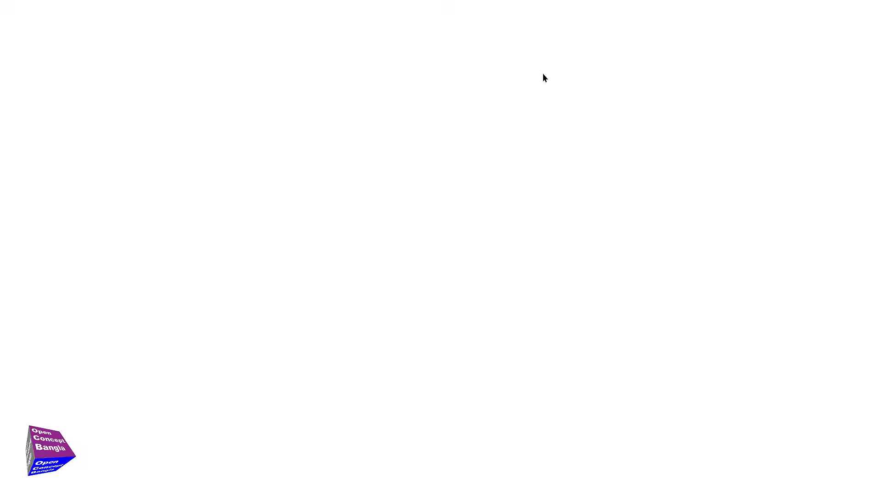
Generate an OTP for the applicant's mobile number and proceed with the New KYC type.
left_click(721, 213)
left_click(466, 54)
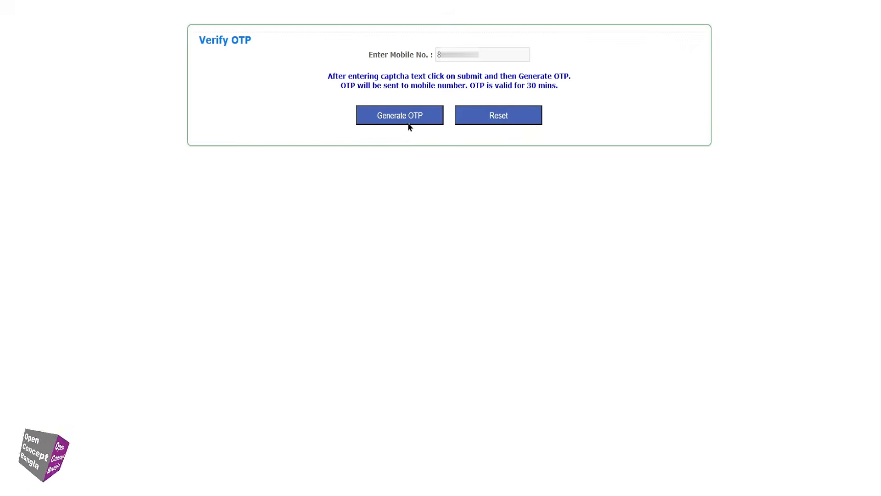
left_click(411, 117)
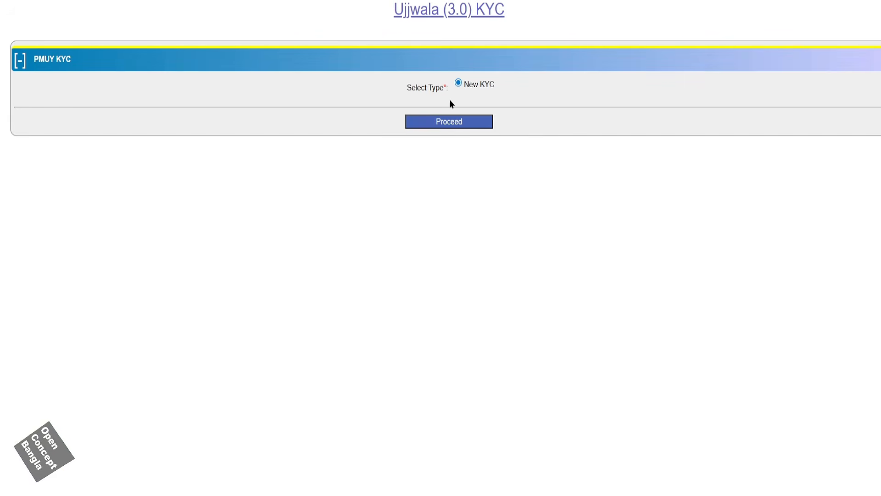
left_click(461, 124)
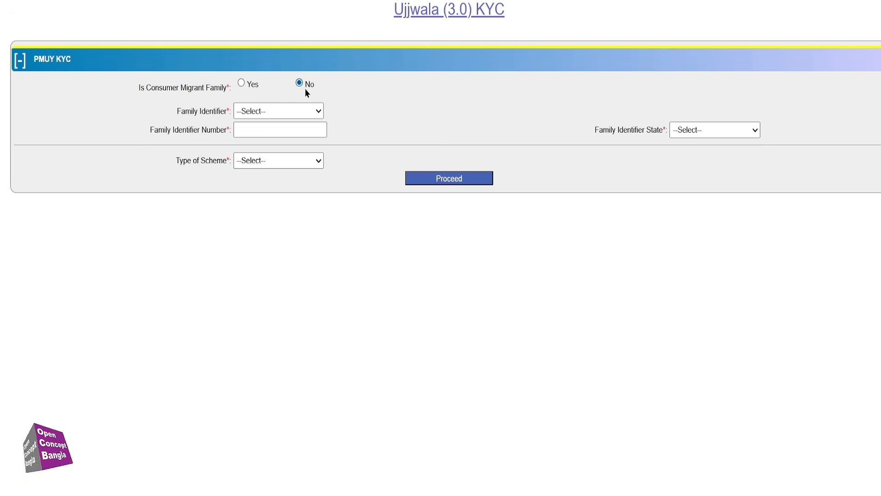
Set the family identifier to Ration Card and the family identifier state to West Bengal.
left_click(269, 111)
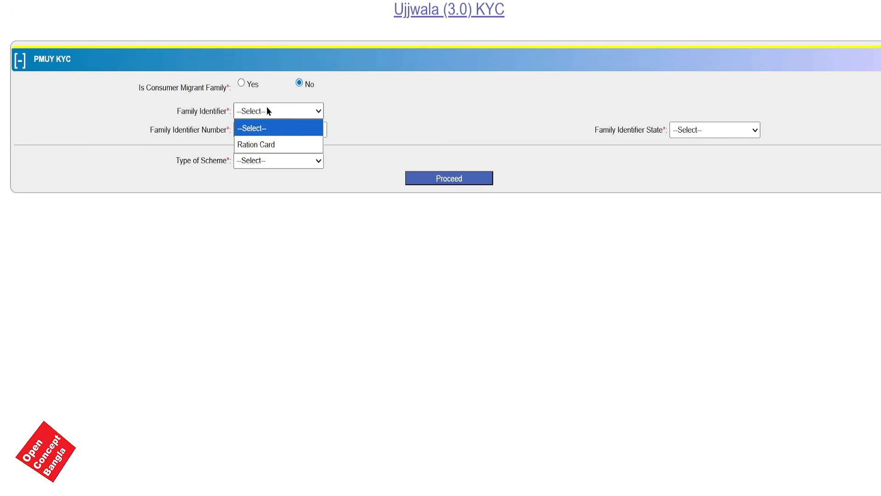
left_click(266, 145)
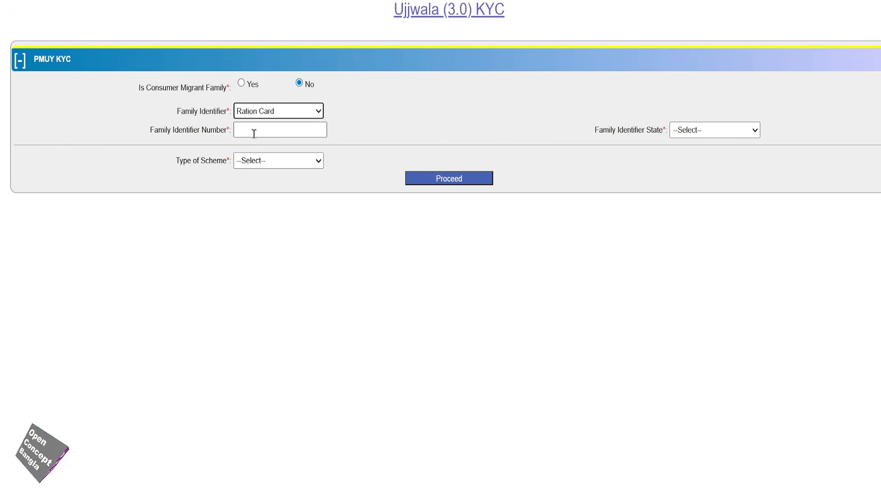
left_click(688, 133)
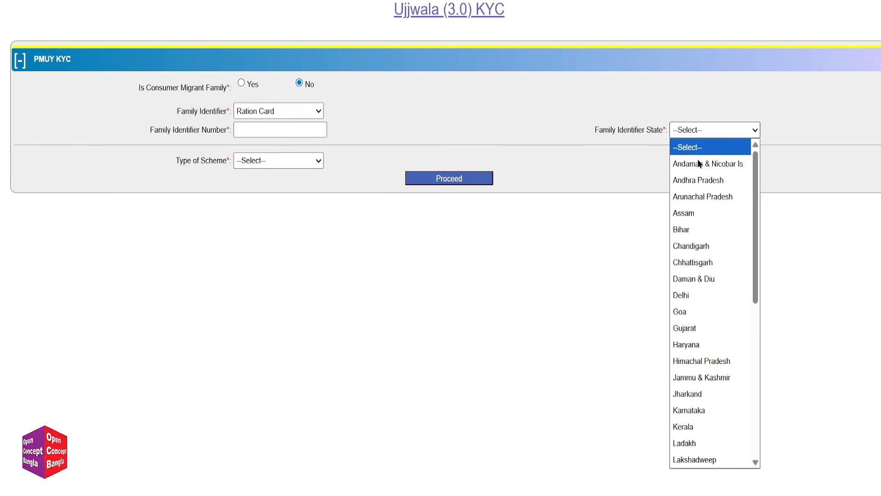
scroll(736, 452, "down", 5)
left_click(714, 463)
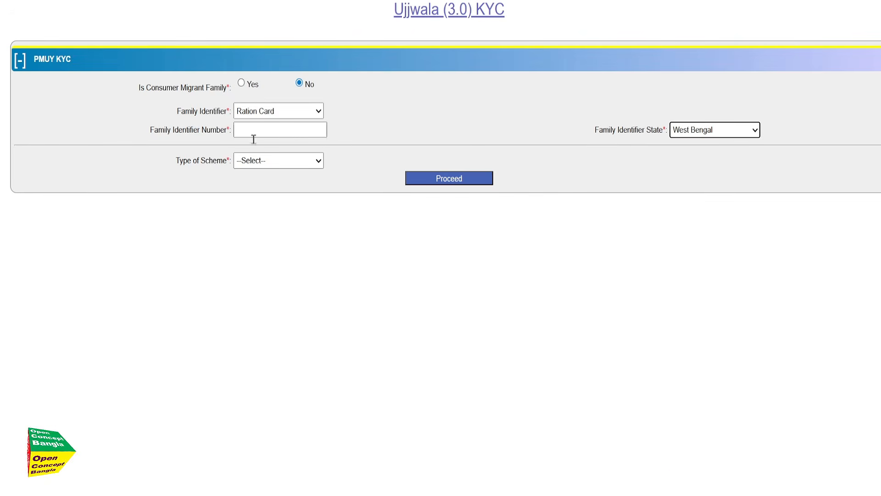
Choose Ujjwala 3.0-SC as the type of scheme and proceed to the KYC form.
left_click(250, 166)
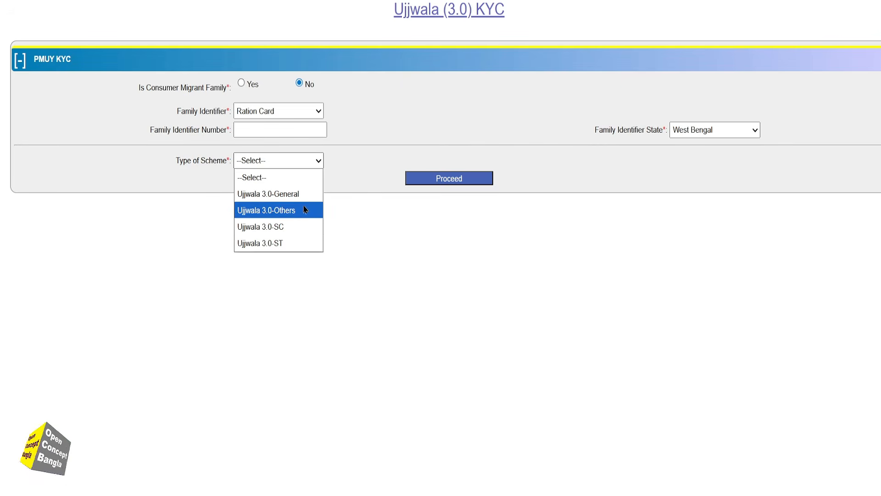
left_click(285, 227)
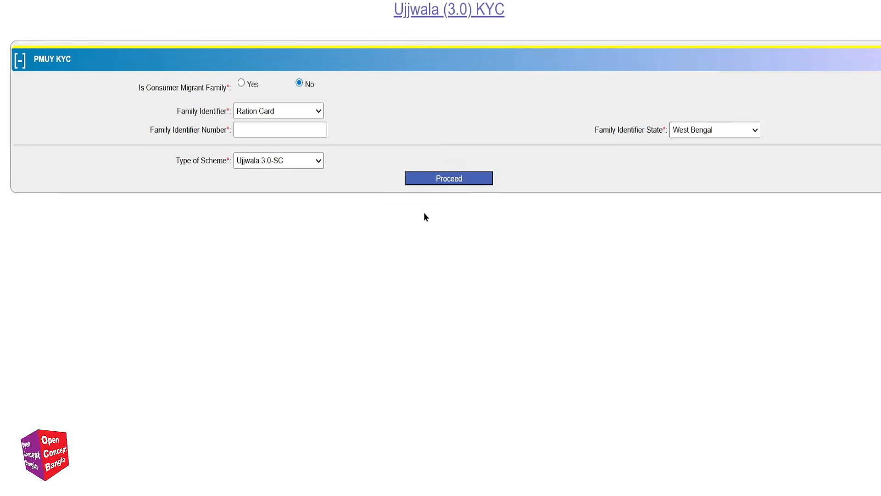
left_click(452, 184)
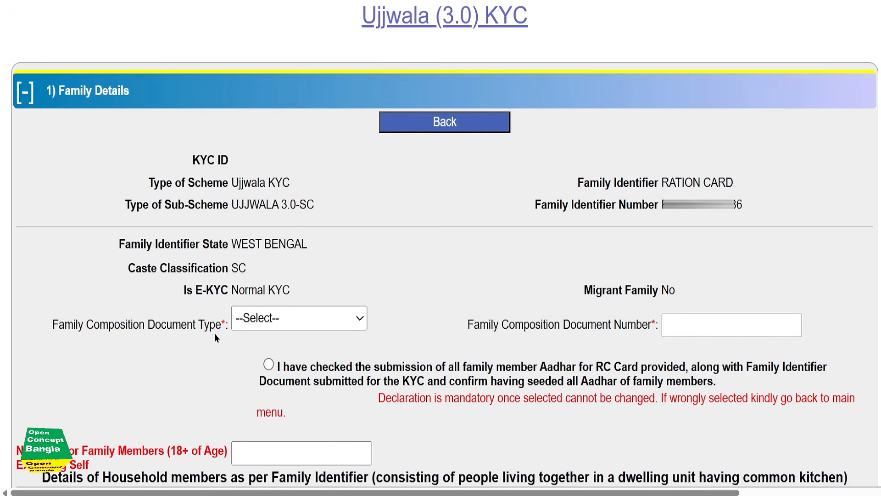
Set the family composition document type to Swasthya Card and select the declaration about the family members' submitted Aadhaar.
left_click(258, 320)
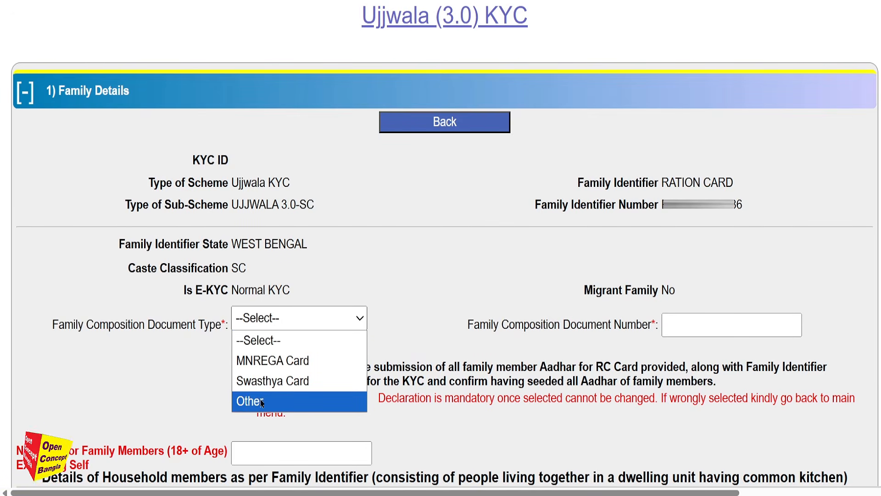
left_click(286, 381)
left_click(706, 326)
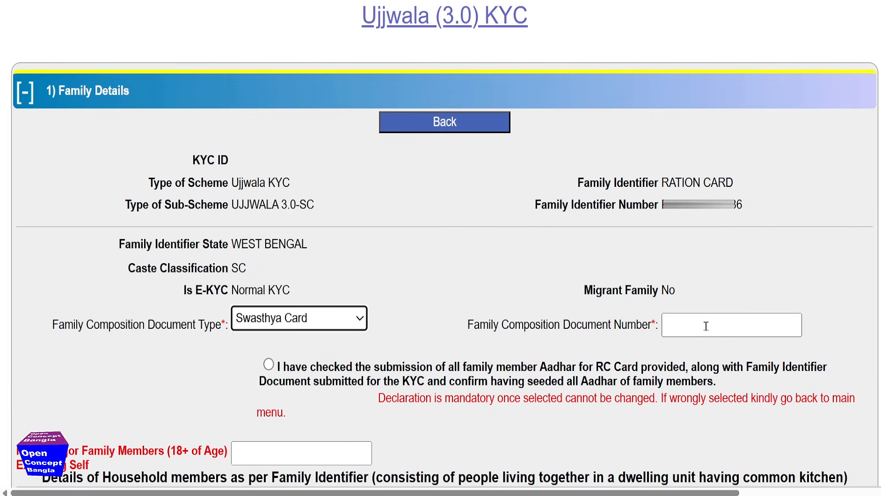
left_click(269, 365)
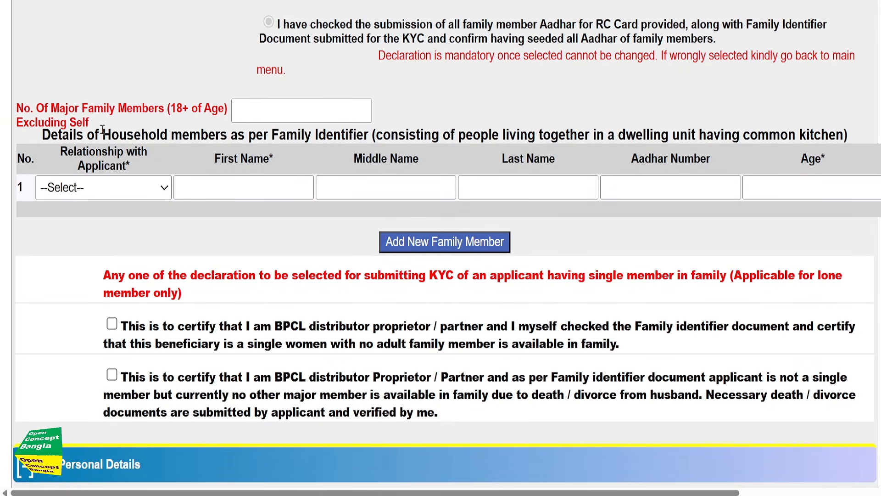
Enter 1 as the number of major family members and set the first member's relationship to HUSBAND.
left_click(237, 114)
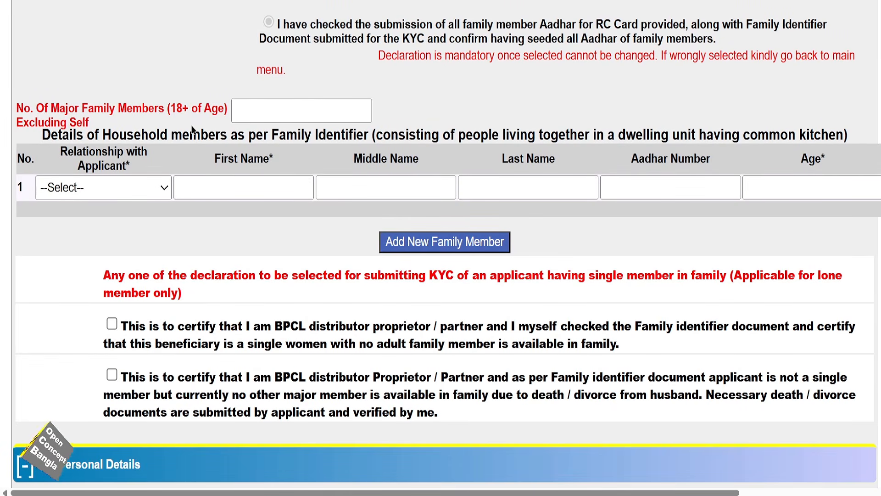
left_click(250, 111)
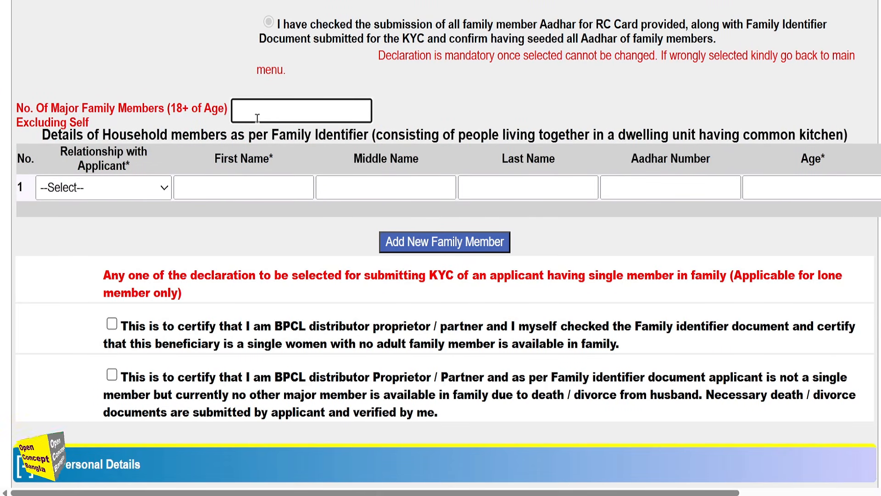
type("1")
left_click(97, 189)
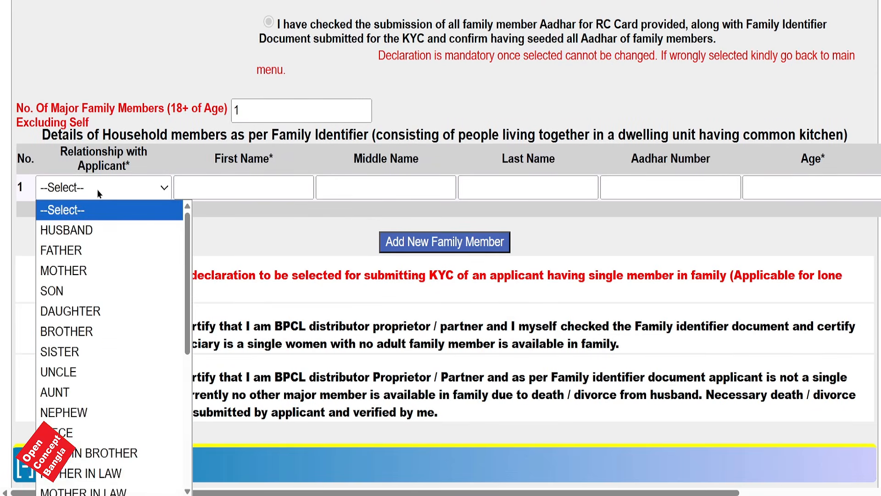
left_click(90, 231)
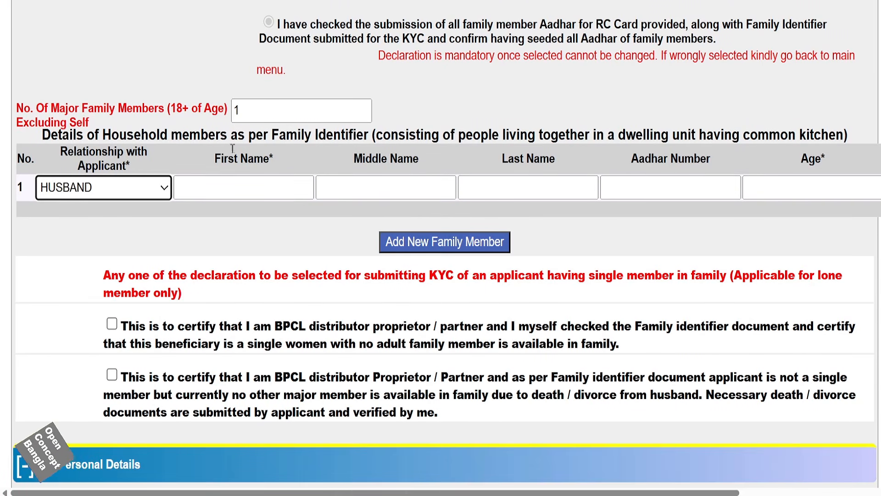
Try 3 as the number of major family members and look through the relationship options.
left_click_drag(250, 110, 224, 107)
type("3")
left_click(121, 185)
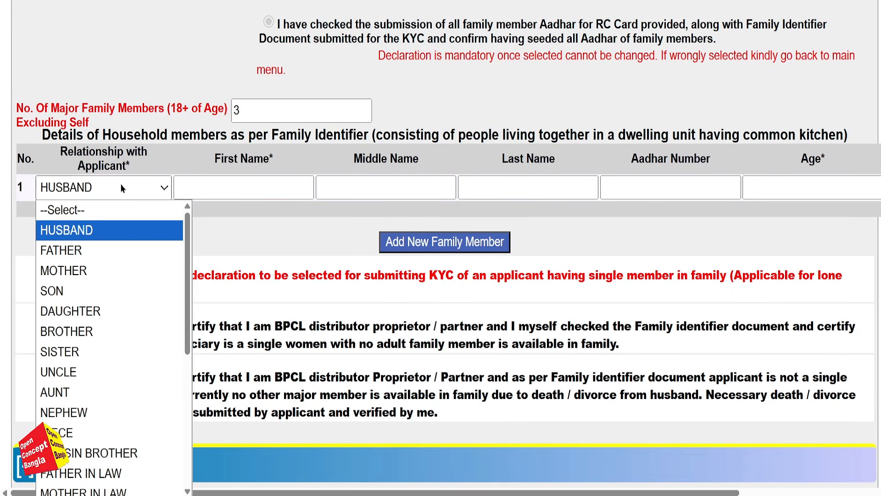
left_click(452, 243)
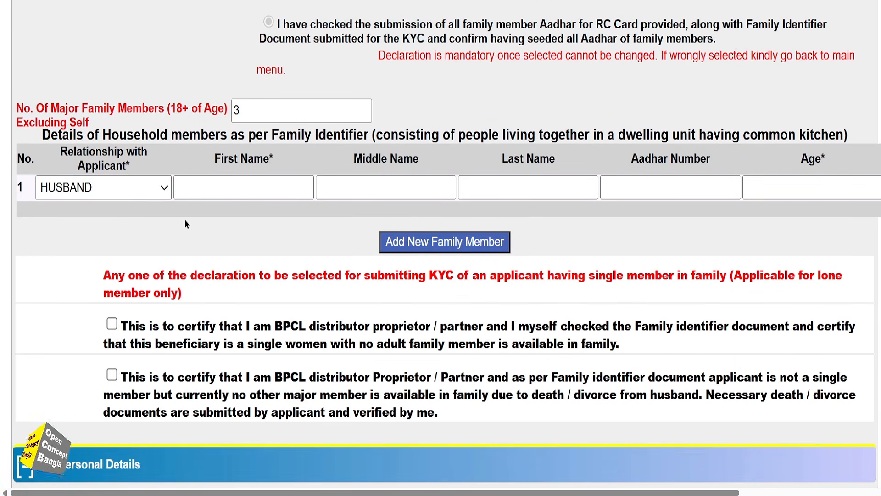
left_click(117, 192)
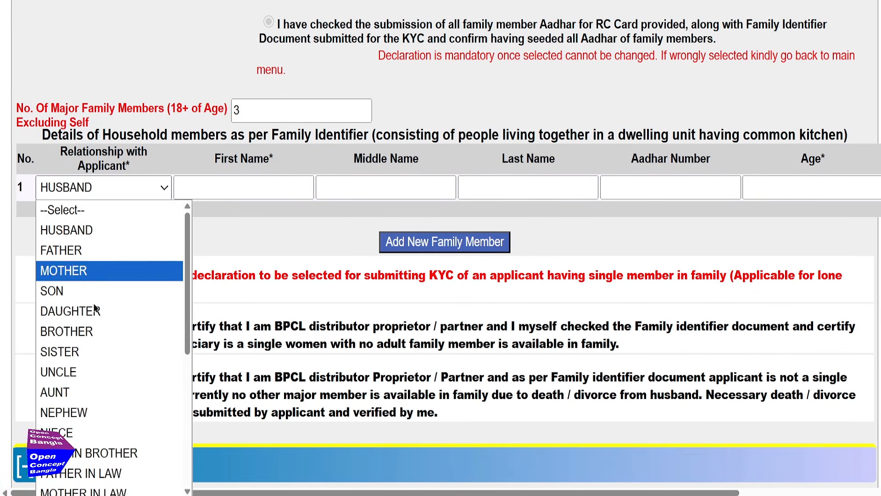
left_click(337, 237)
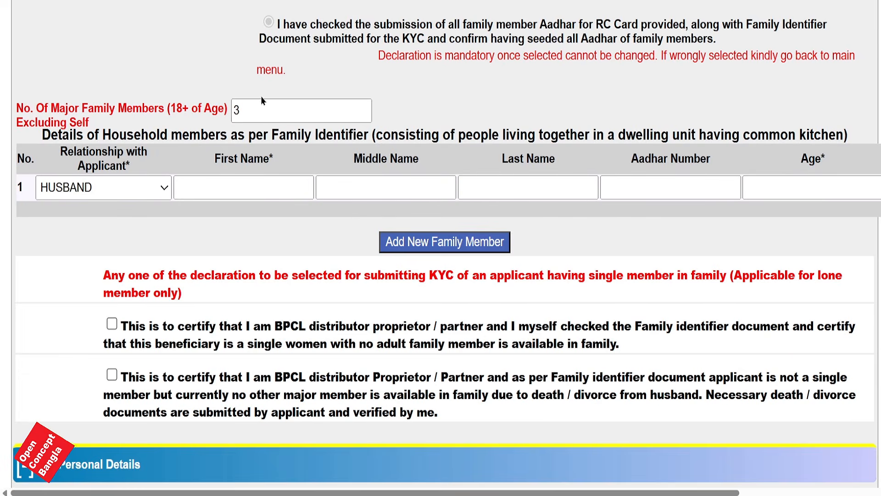
left_click_drag(261, 102, 191, 119)
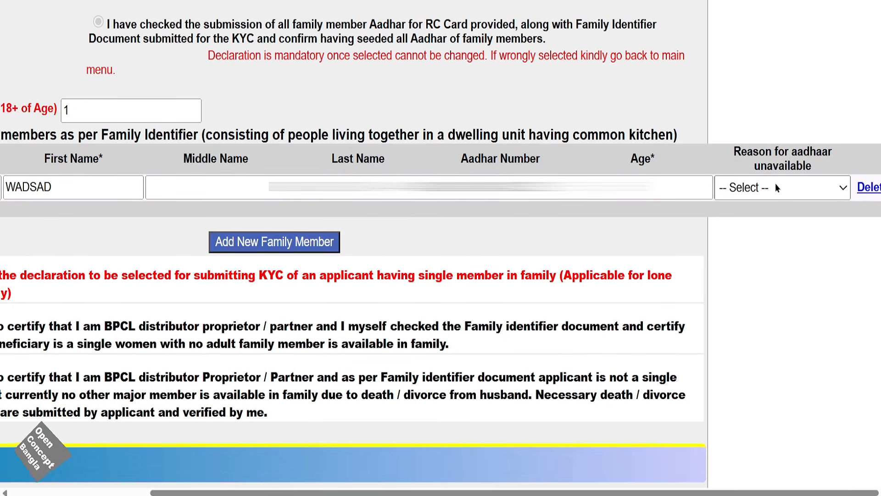
Select a reason for Aadhaar being unavailable in the first family member's row.
left_click(761, 183)
left_click(764, 278)
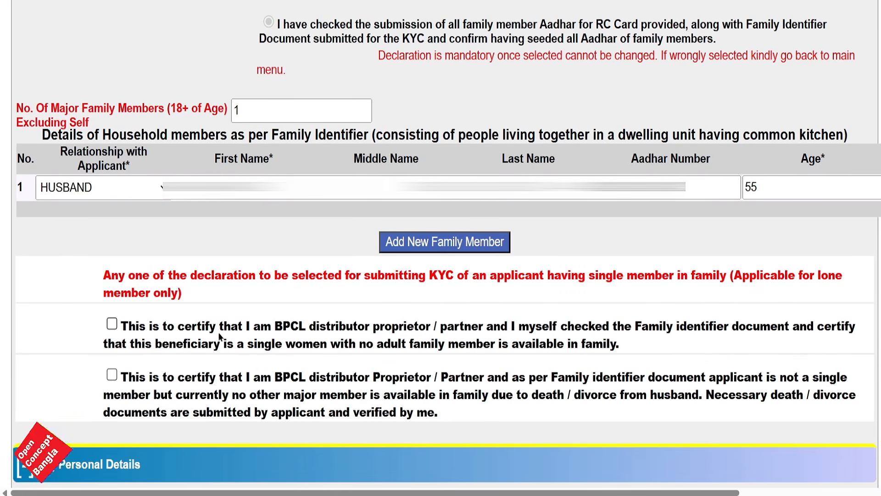
Look through the salutation options in the Personal Details section.
scroll(220, 328, "down", 8)
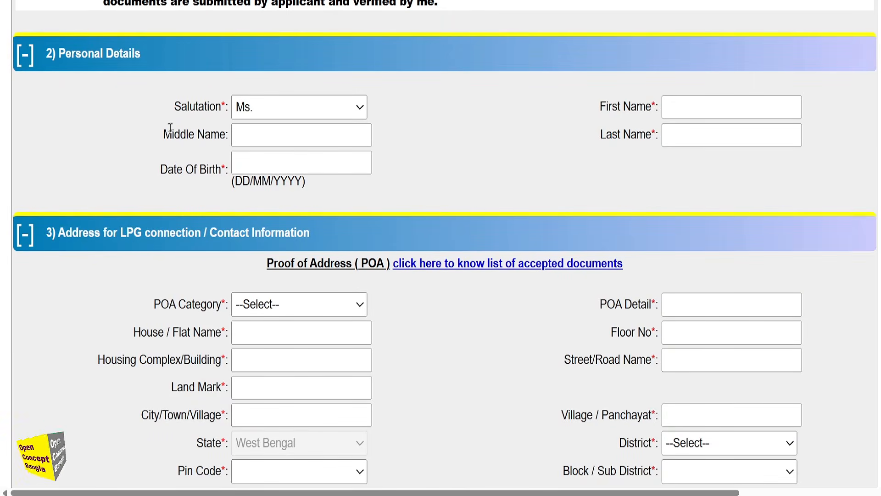
left_click(265, 107)
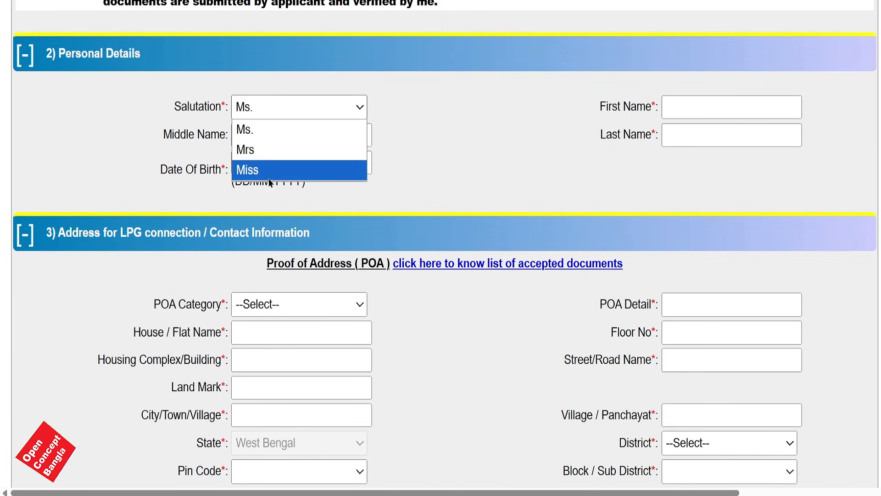
left_click(421, 130)
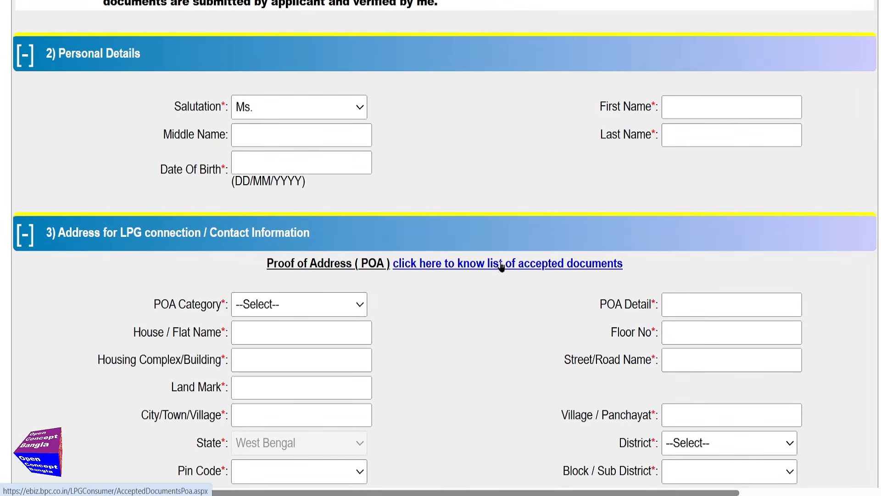
Set the proof of address category to Voter ID in the address and contact section.
scroll(279, 174, "down", 3)
left_click(280, 171)
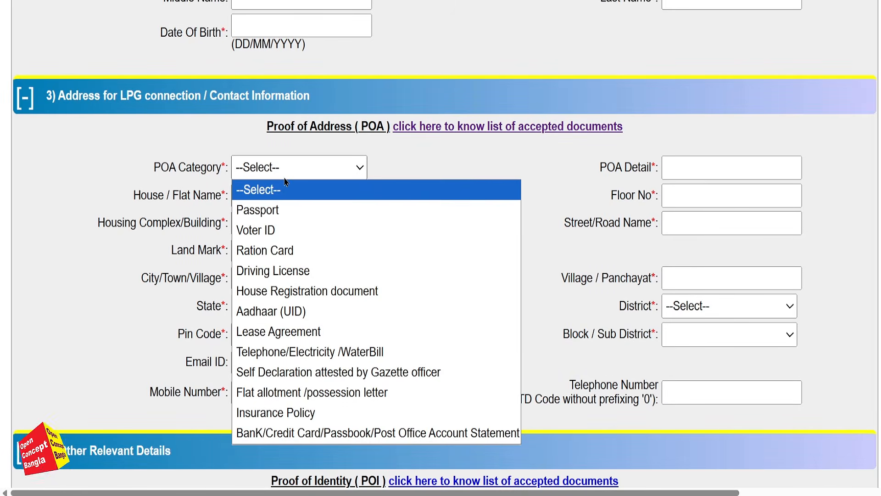
left_click(299, 230)
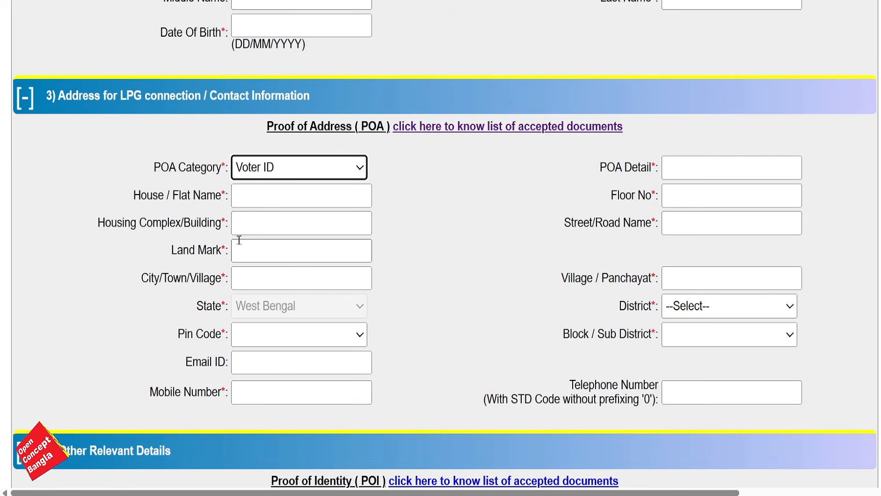
key("Tab")
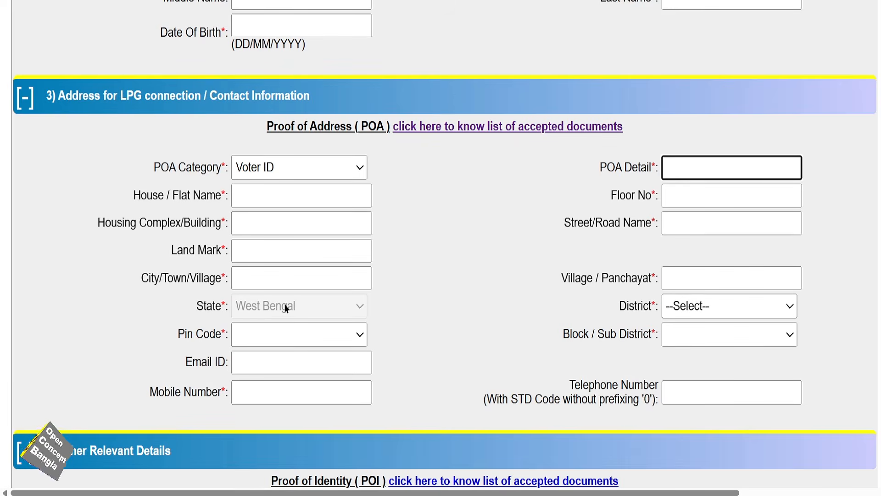
left_click(347, 331)
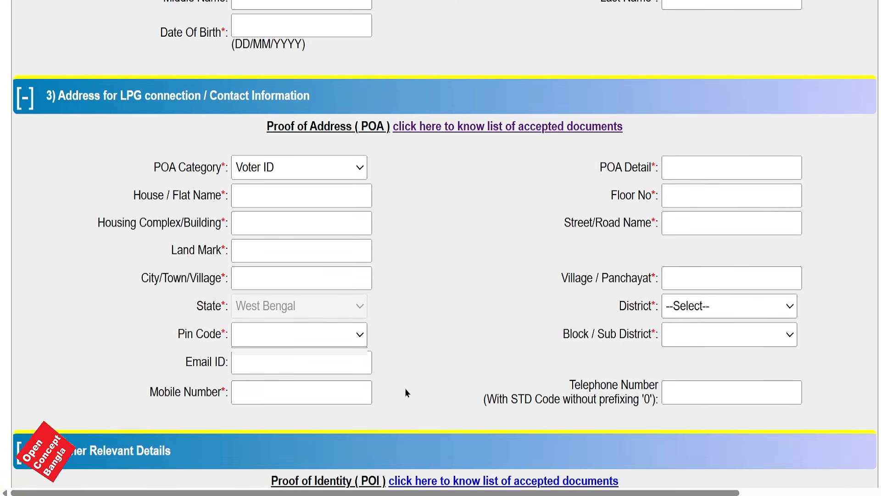
Check the proof of identity category options under Other Relevant Details.
scroll(404, 388, "down", 6)
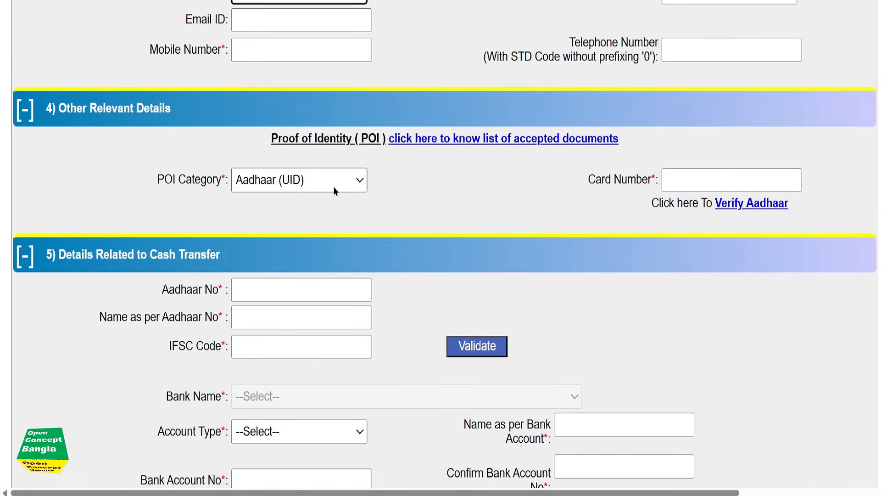
left_click(332, 181)
left_click(403, 194)
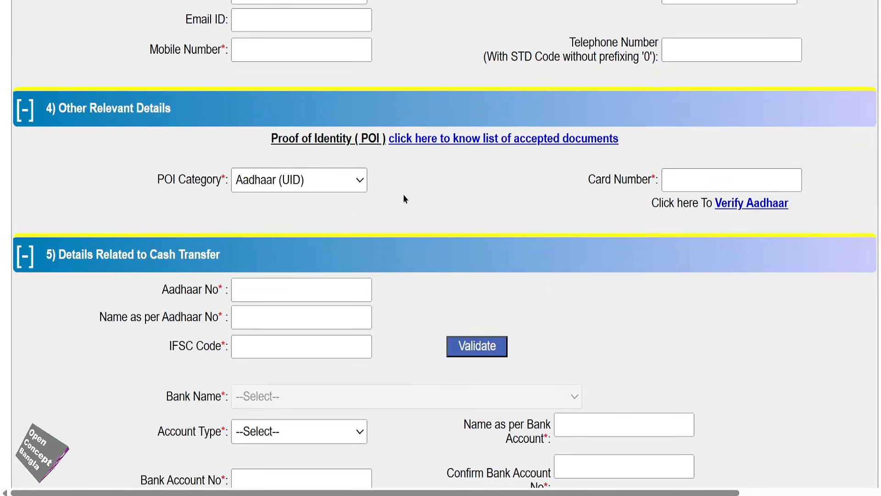
Enter SBIN0008538 as the IFSC code in the cash transfer details and validate it to fill in the bank name.
scroll(723, 185, "down", 3)
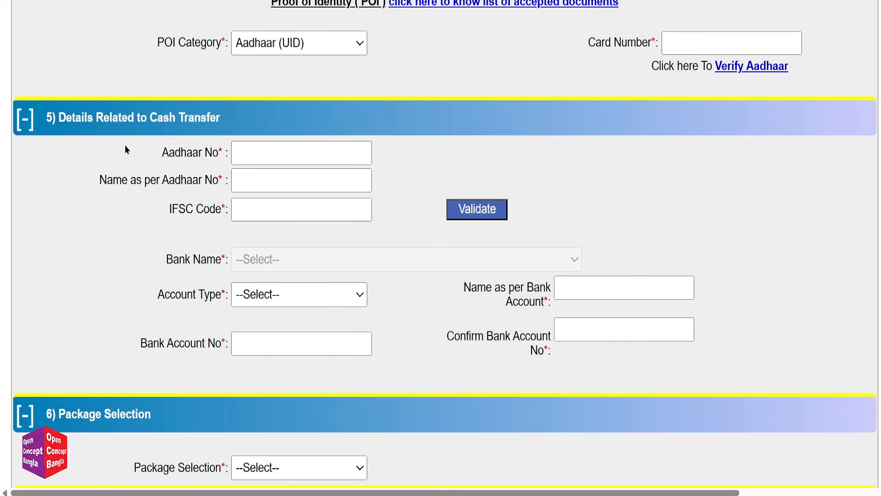
left_click(247, 154)
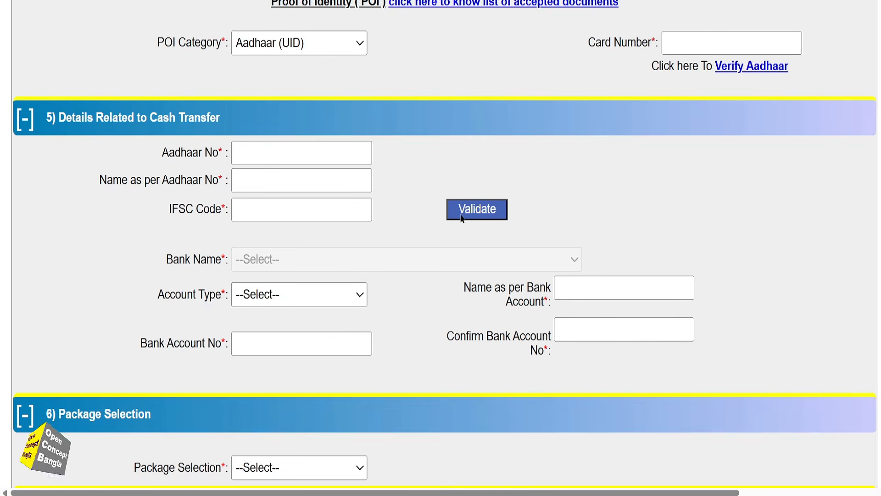
left_click(277, 224)
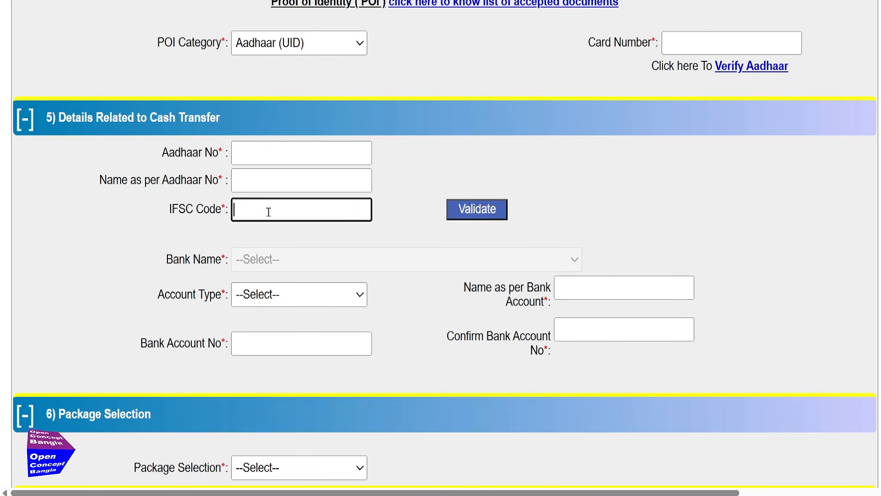
type("SBIN0008538")
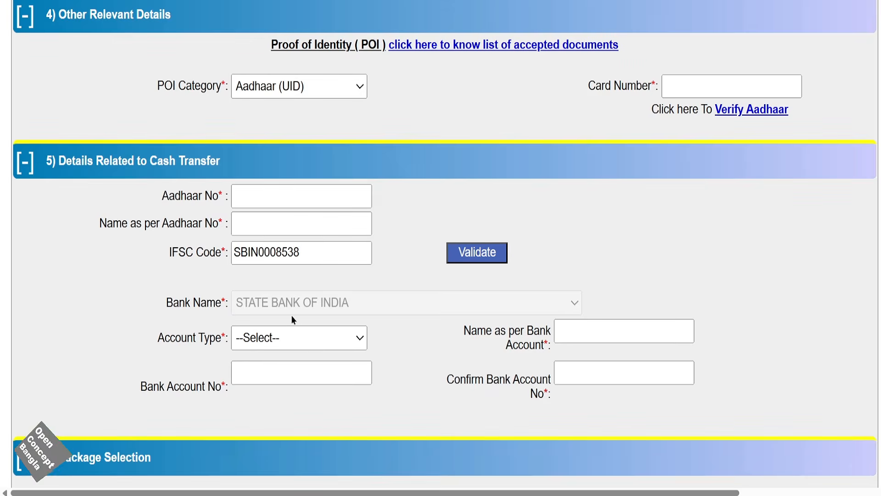
Set the bank account type to Saving in the cash transfer details.
left_click(271, 339)
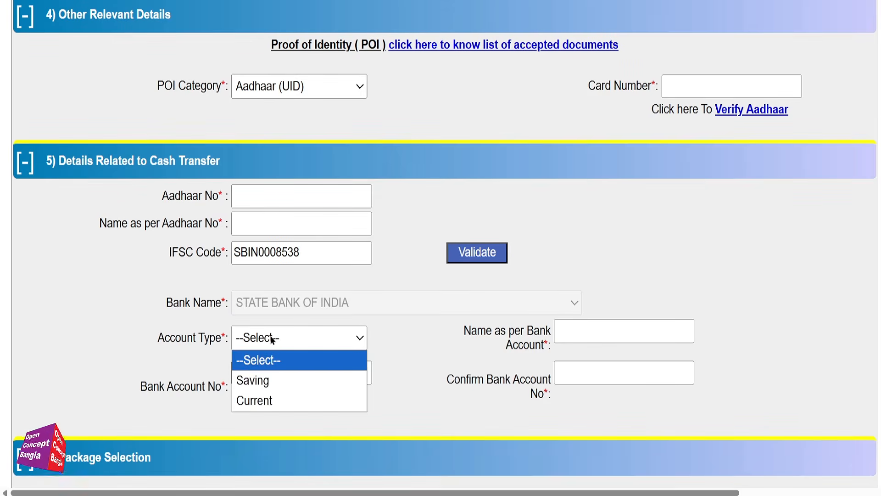
left_click(284, 381)
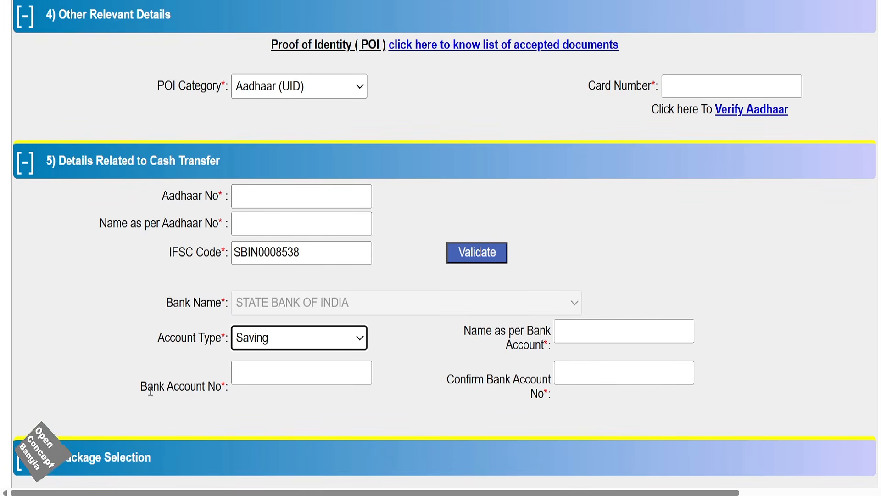
left_click_drag(133, 390, 202, 390)
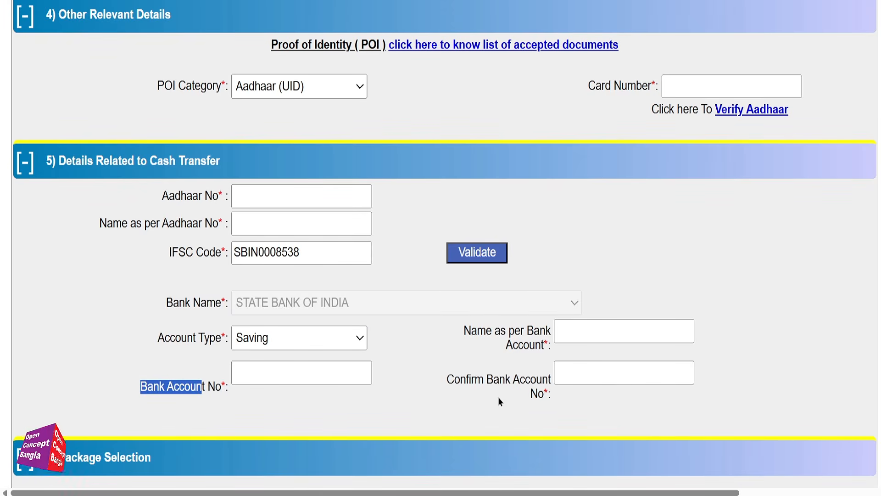
left_click_drag(448, 379, 555, 403)
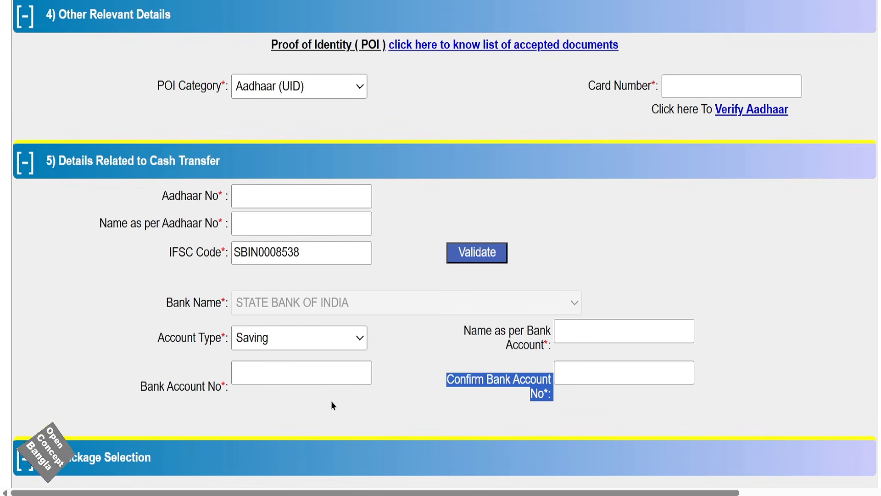
Choose the 14.2 Kg cylinder package for the connection.
scroll(329, 395, "down", 5)
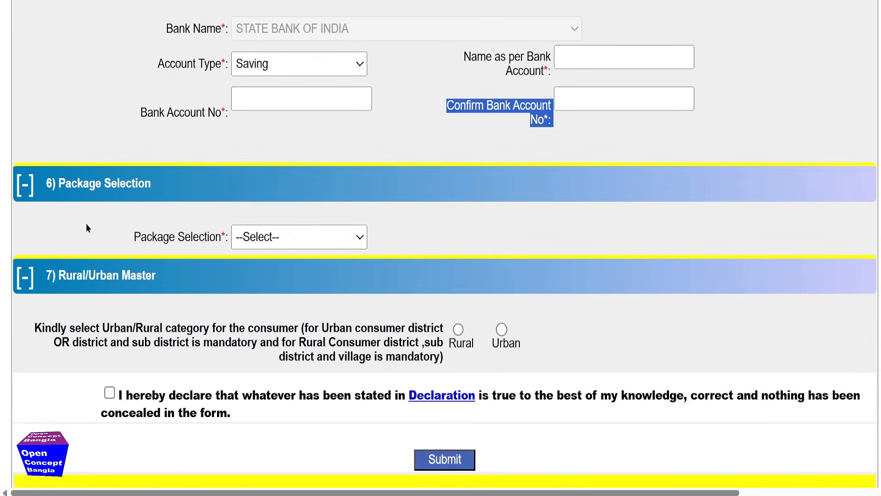
left_click(299, 234)
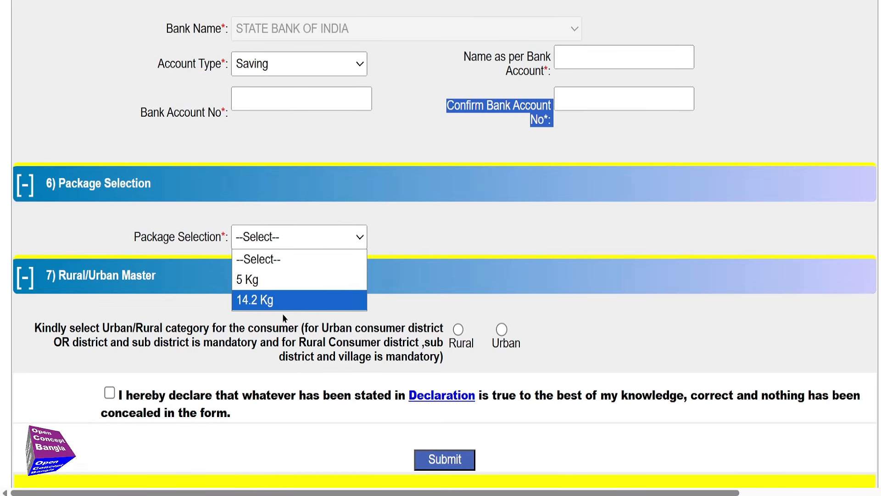
left_click(271, 309)
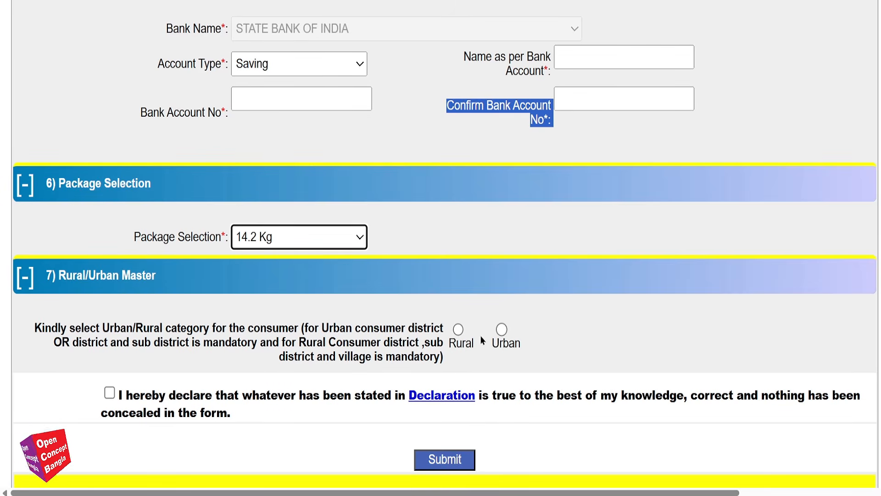
Set the consumer category to Rural with district Purbha Bardhaman and block Raina - II, and check the village options.
left_click(458, 329)
scroll(329, 288, "down", 3)
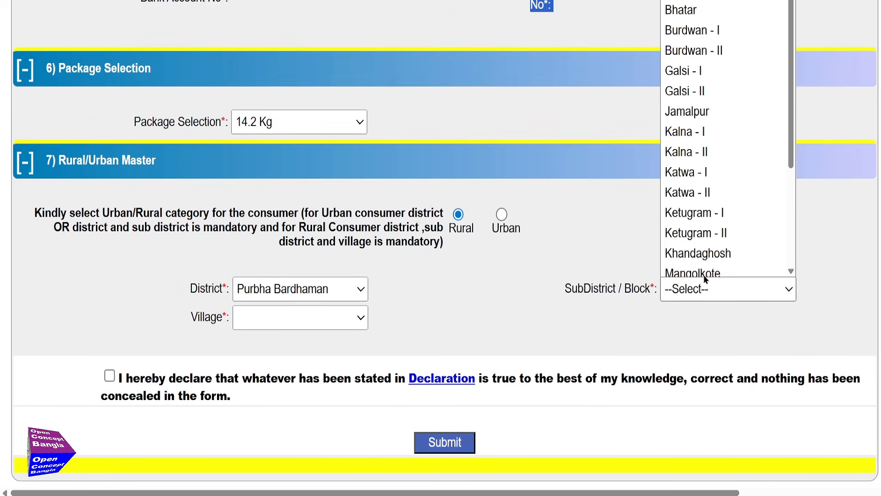
scroll(723, 262, "down", 1)
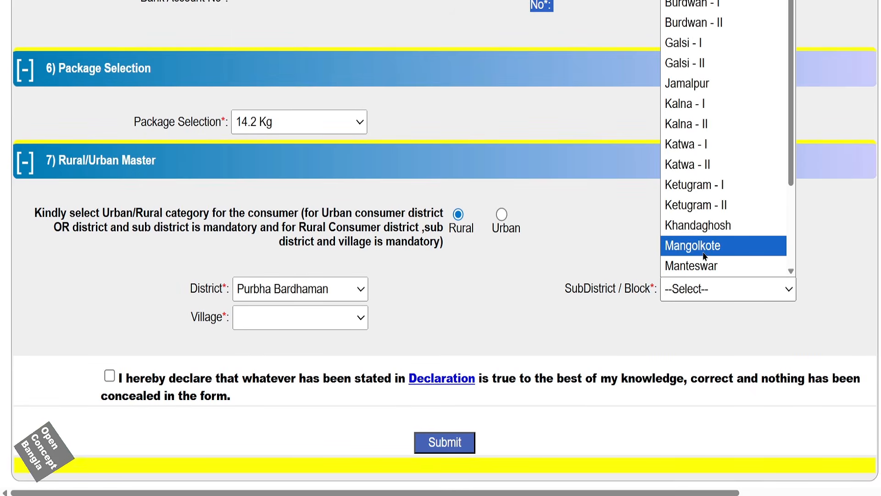
left_click(338, 317)
left_click(446, 268)
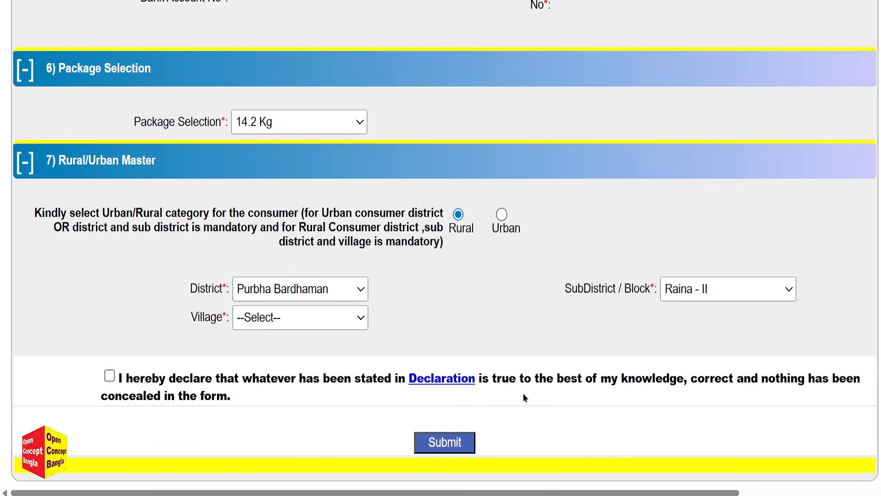
Accept the final declaration, submit the KYC form, and open the Ujjwala (3.0) KYC document upload page.
left_click(109, 377)
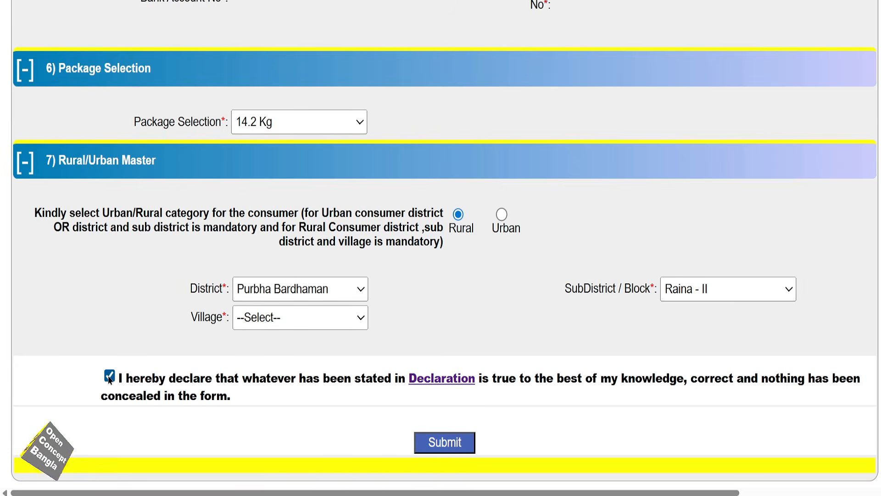
left_click(459, 441)
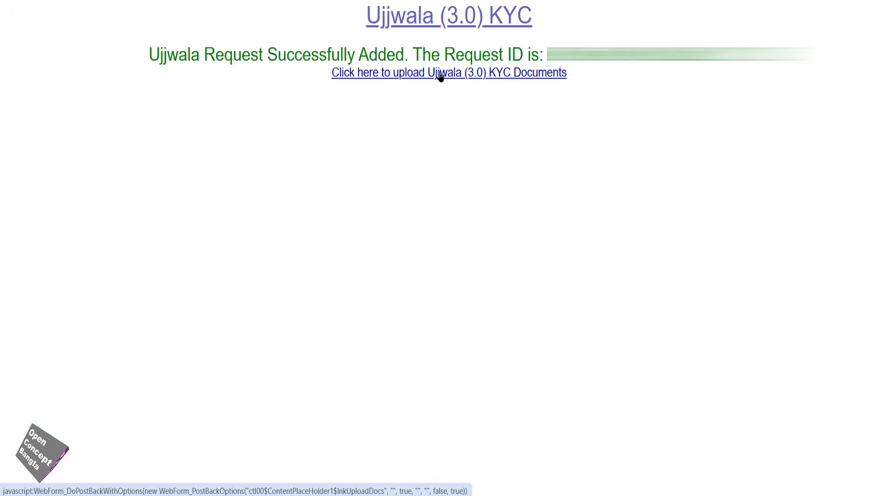
left_click(511, 76)
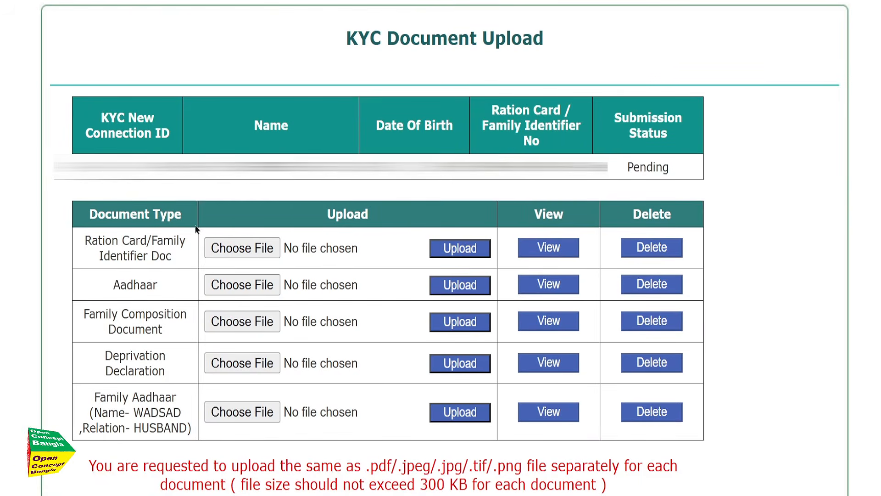